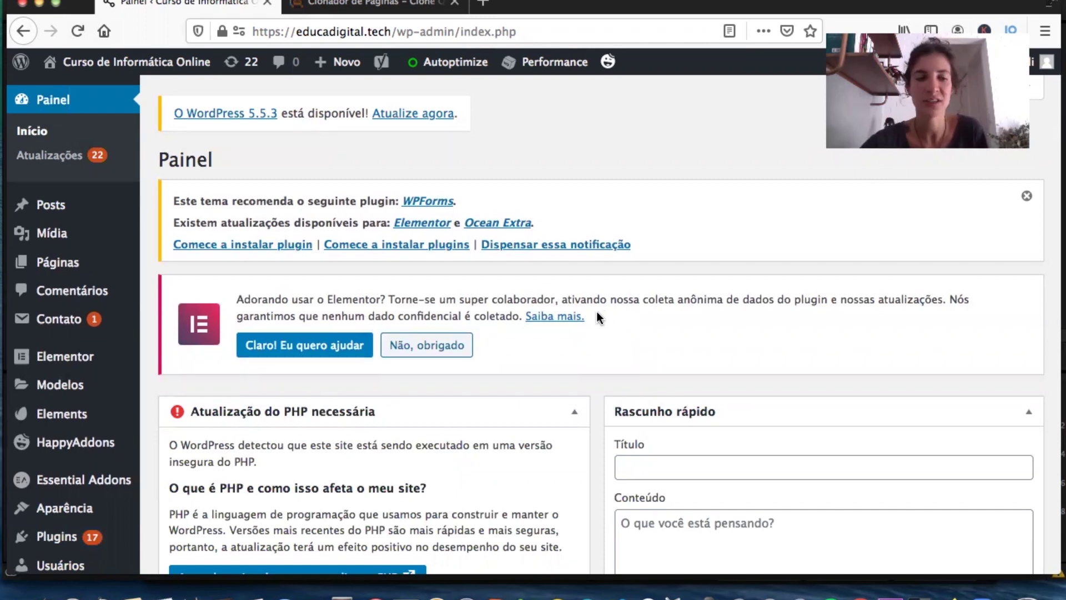
# Install and activate the Join.chat plugin found by searching the plugin directory for 'whats'.
pyautogui.scroll(-3, 78, 427)
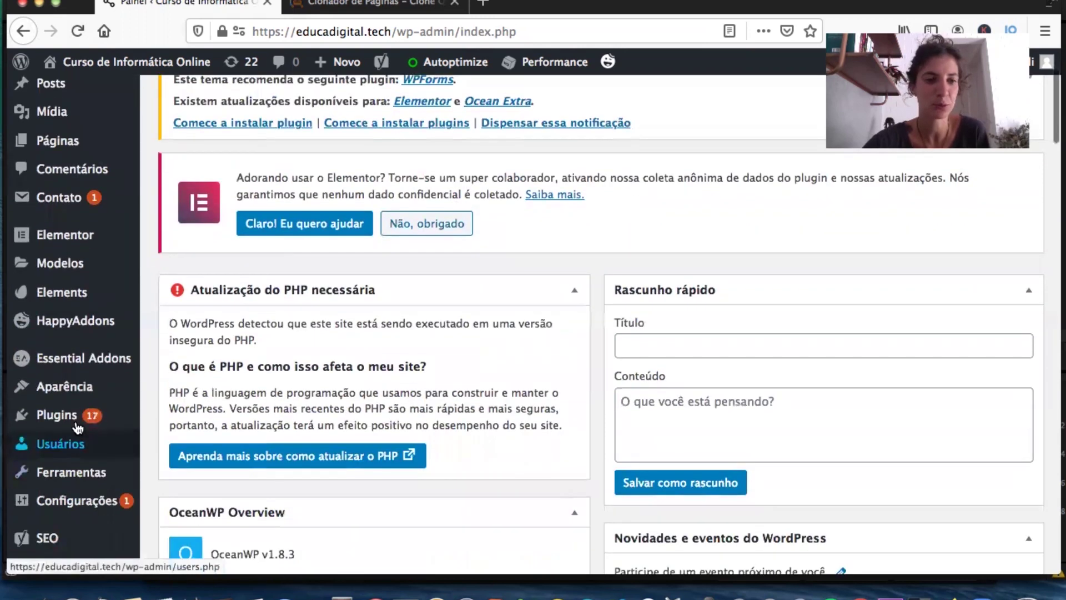
pyautogui.moveTo(70, 416)
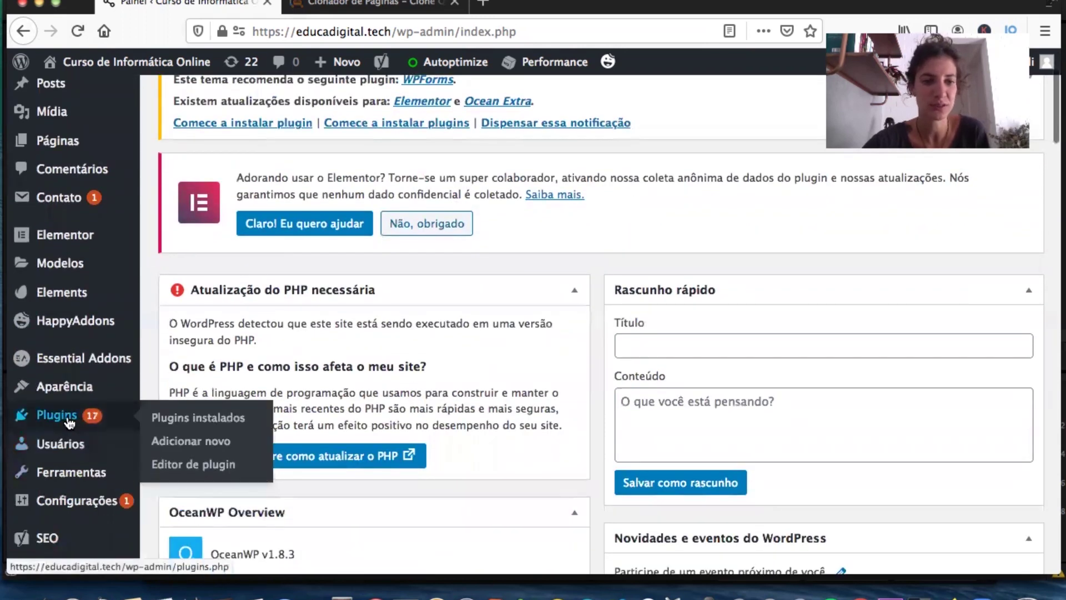
pyautogui.click(192, 444)
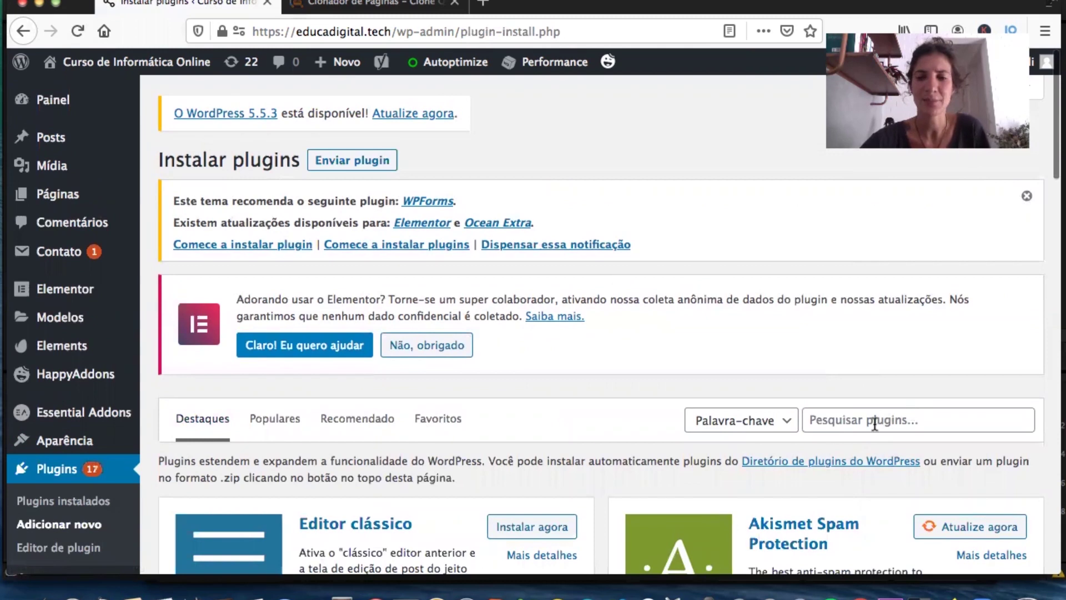
pyautogui.click(868, 424)
pyautogui.write('whats')
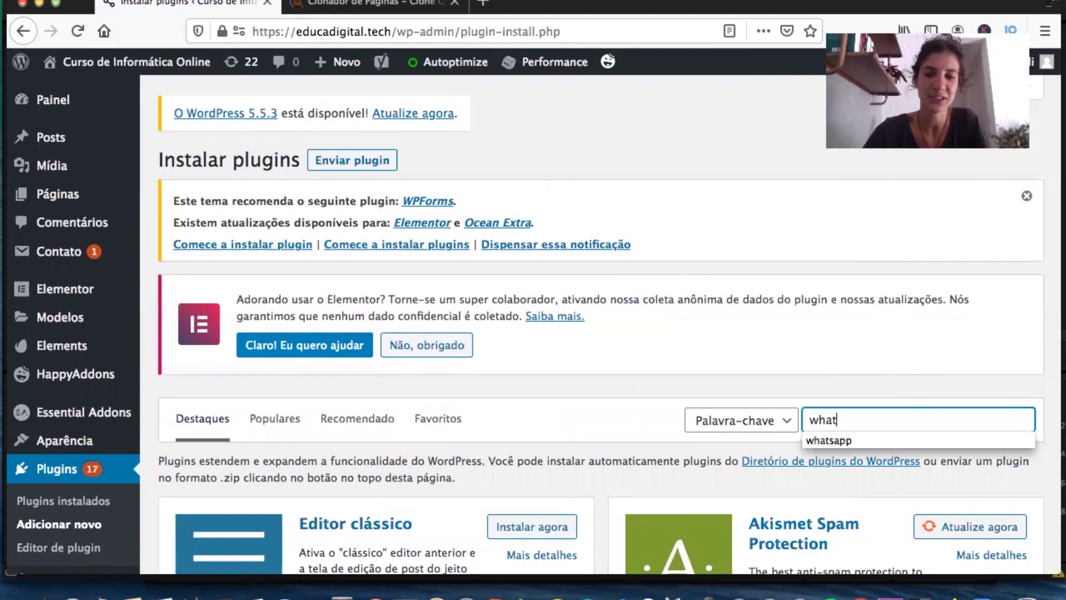
pyautogui.click(913, 441)
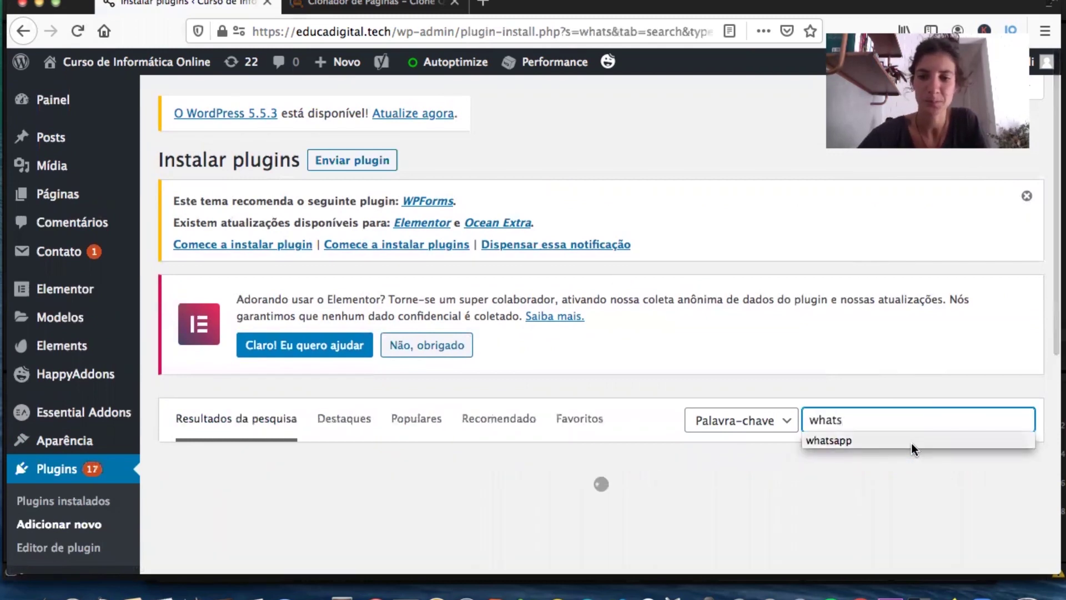
pyautogui.scroll(-3, 759, 319)
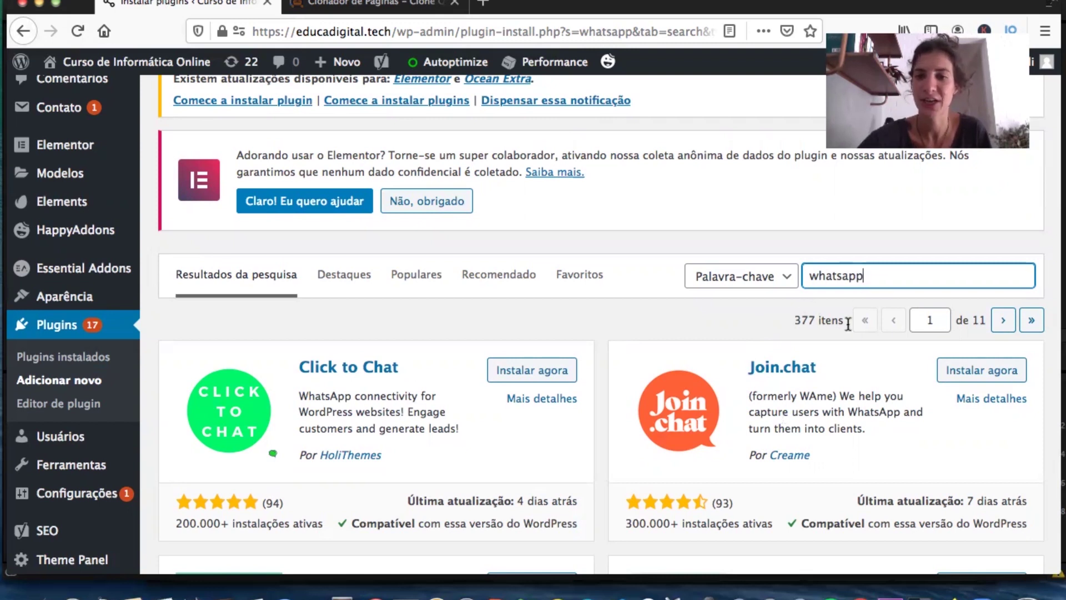
pyautogui.click(985, 372)
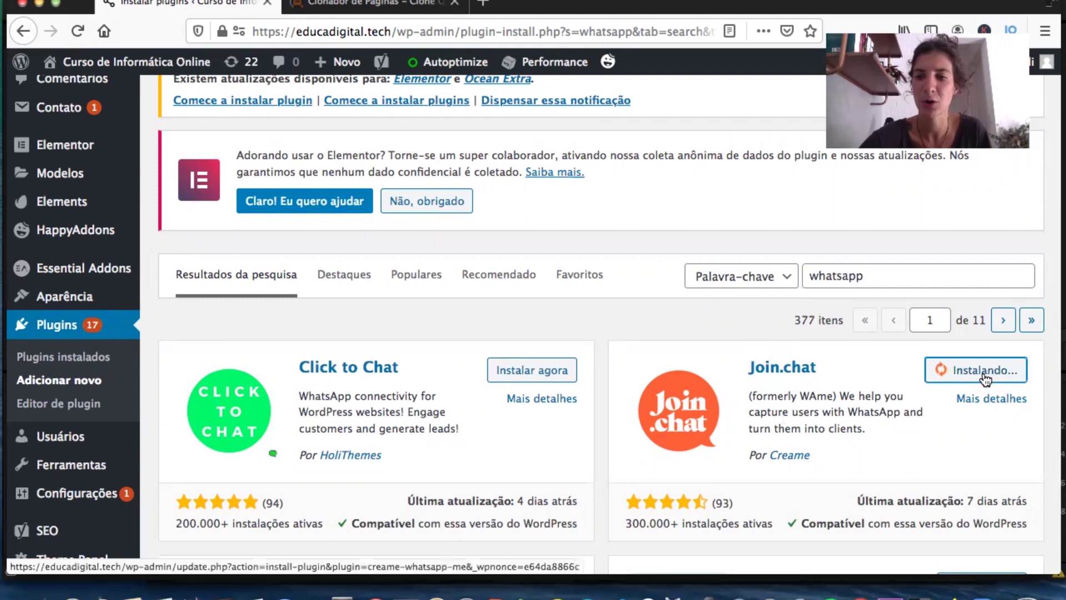
pyautogui.click(986, 376)
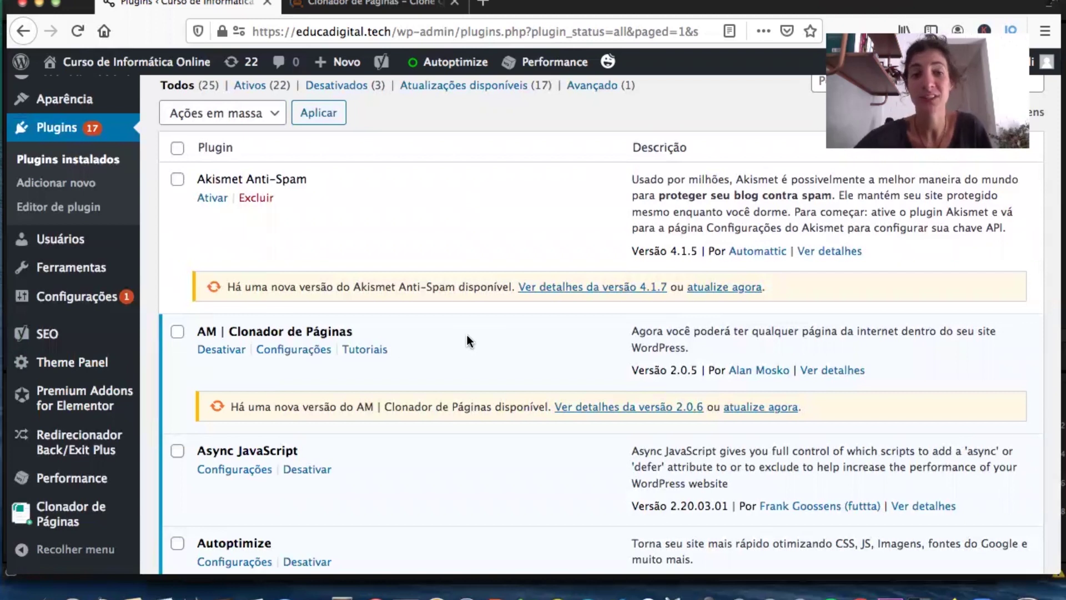
# Enter the WhatsApp contact phone number in Join.chat's Telefone field and scroll down to the save button.
pyautogui.moveTo(95, 299)
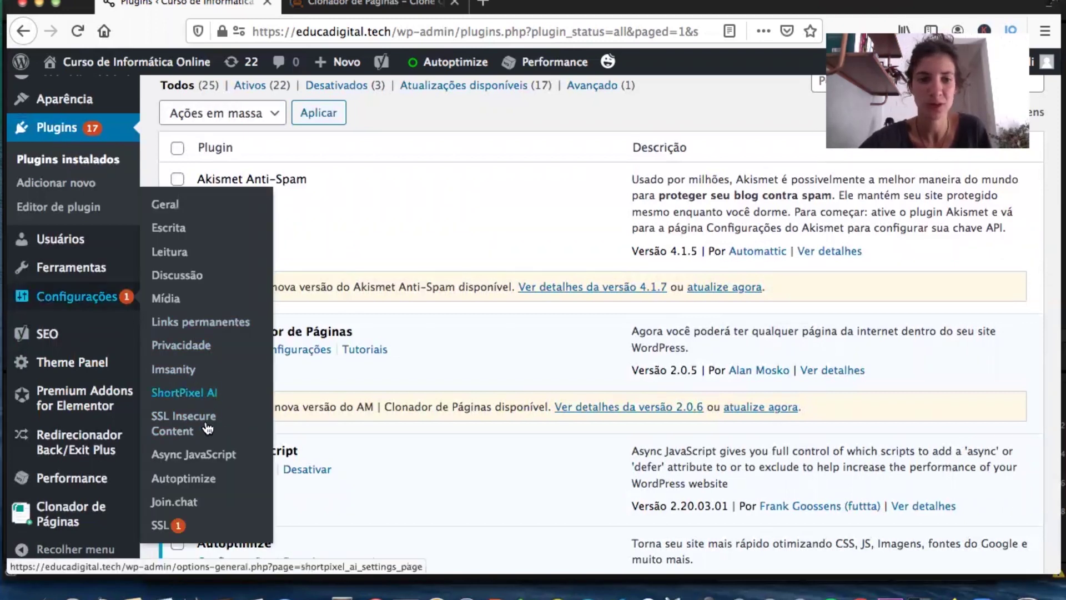
pyautogui.click(188, 503)
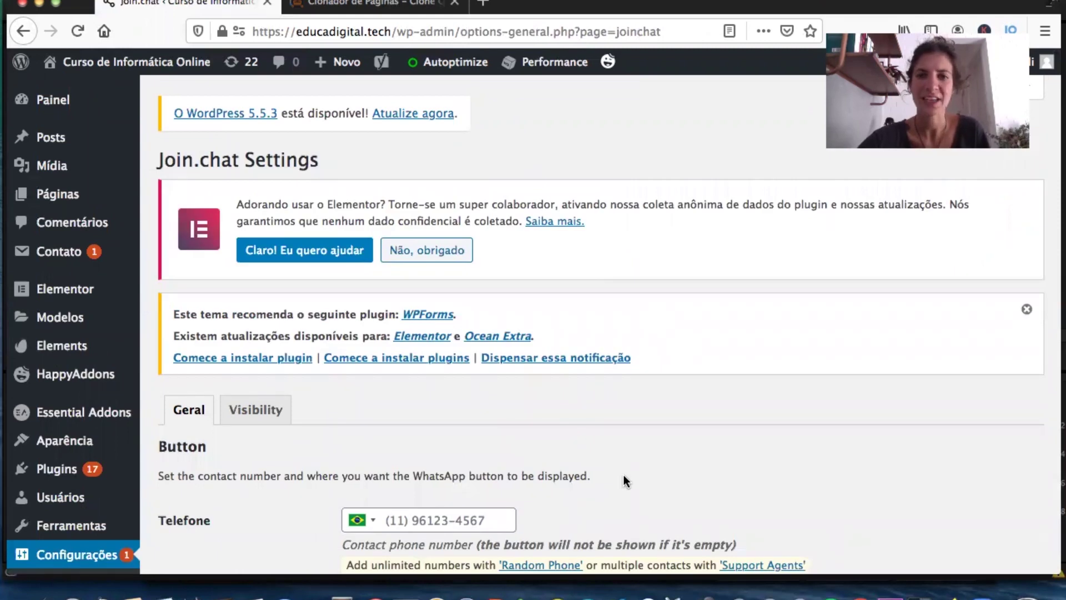
pyautogui.scroll(-3, 624, 478)
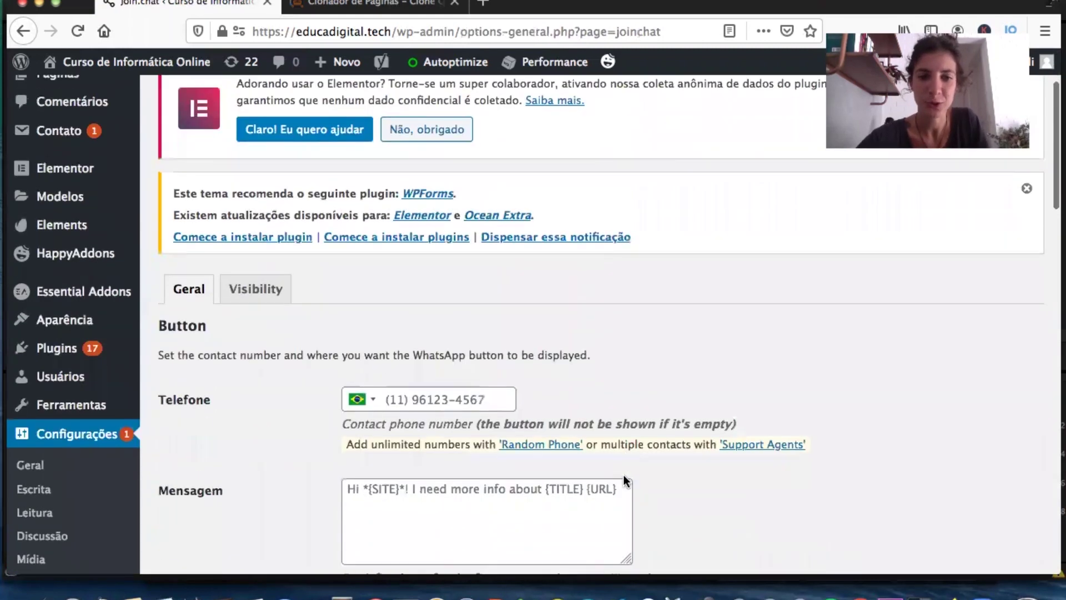
pyautogui.click(400, 399)
pyautogui.click(638, 395)
pyautogui.scroll(-1, 638, 395)
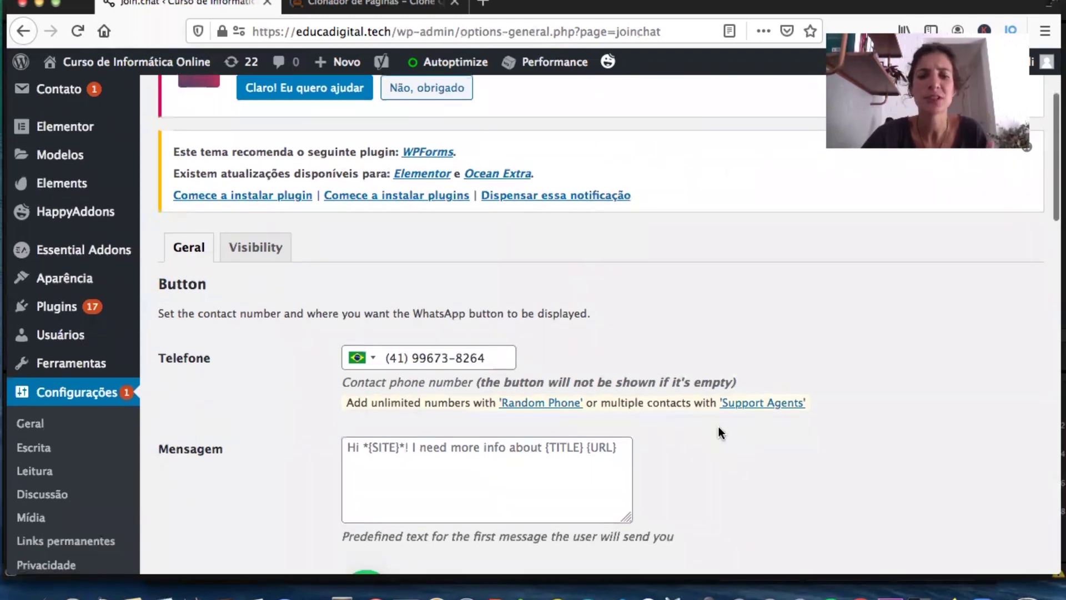
pyautogui.scroll(-2, 718, 433)
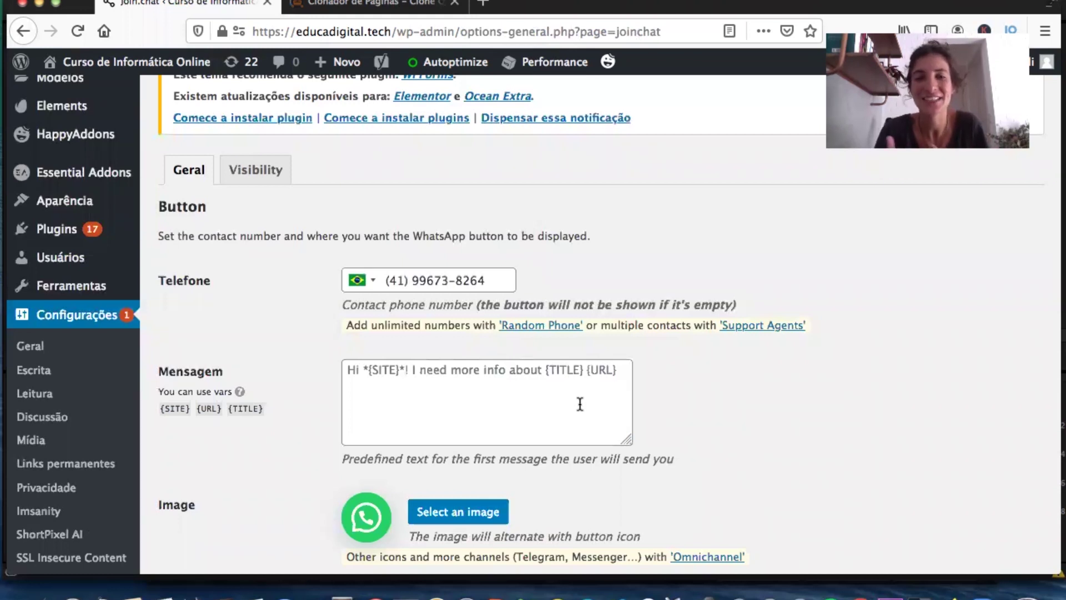
pyautogui.scroll(-4, 580, 404)
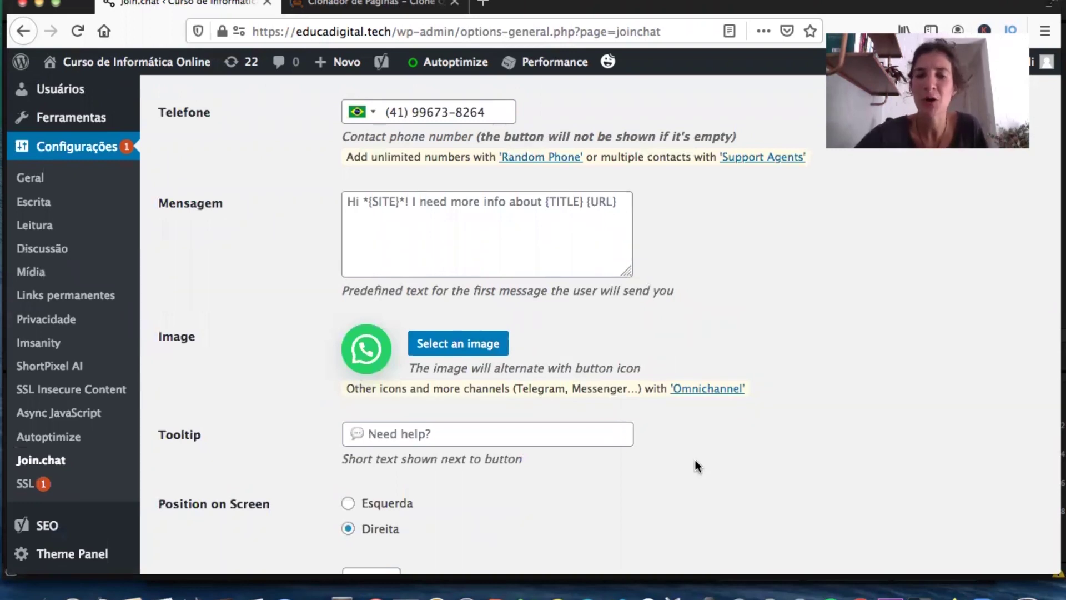
pyautogui.scroll(-4, 695, 461)
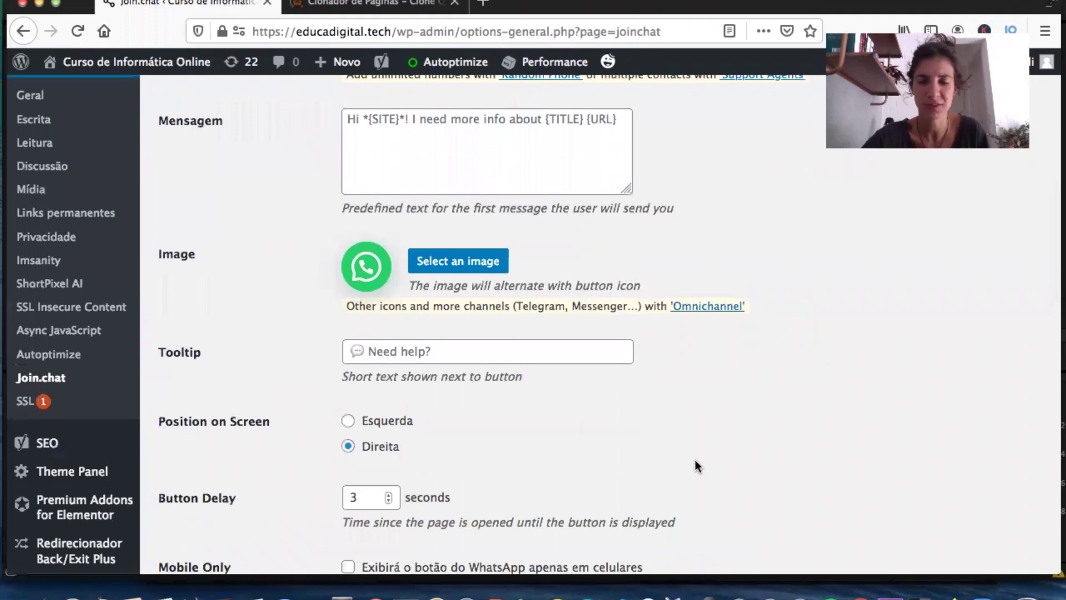
pyautogui.scroll(-2, 698, 465)
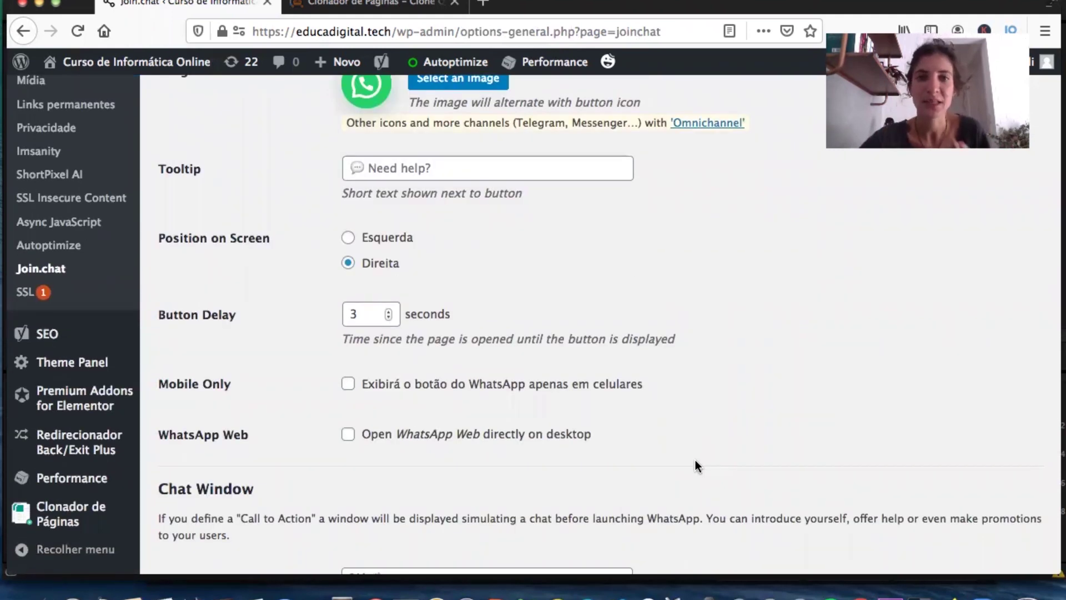
pyautogui.scroll(-18, 696, 464)
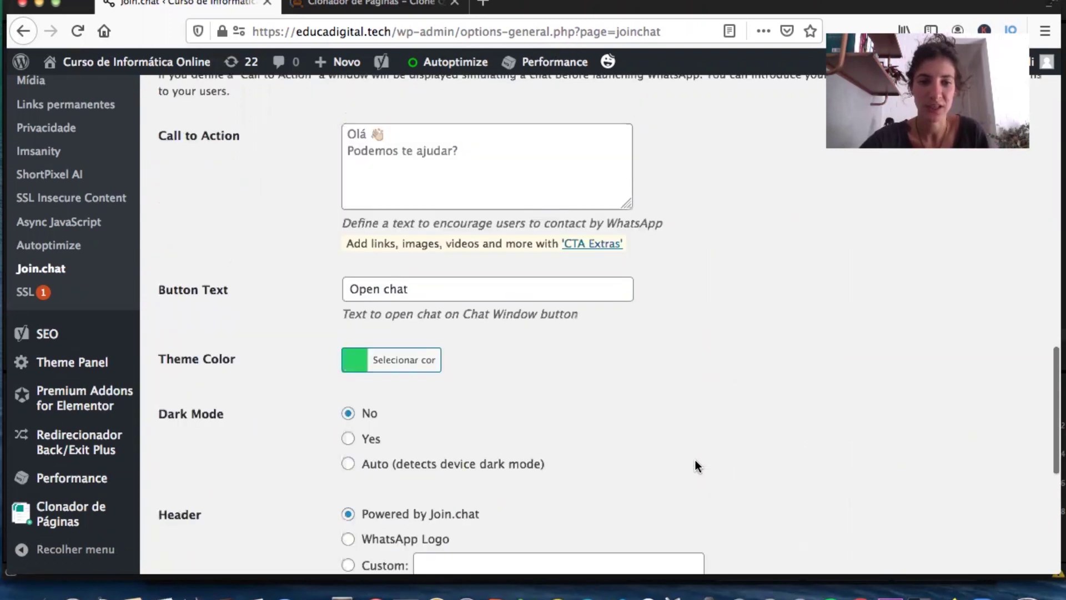
# Save the Join.chat settings, check the WhatsApp button on the live site, and close that tab.
pyautogui.click(228, 496)
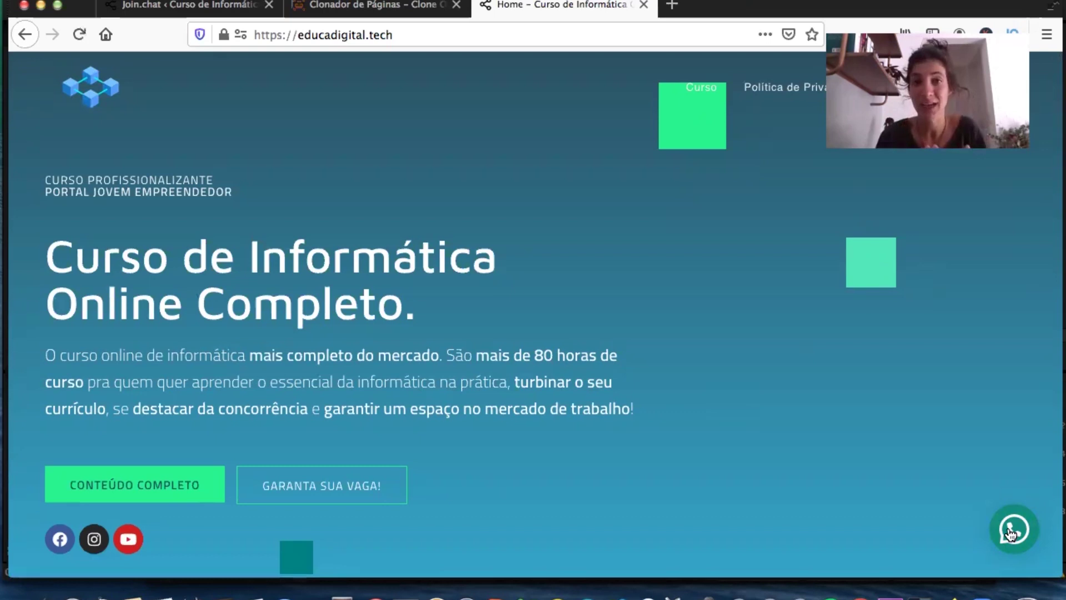
pyautogui.press('super+r')
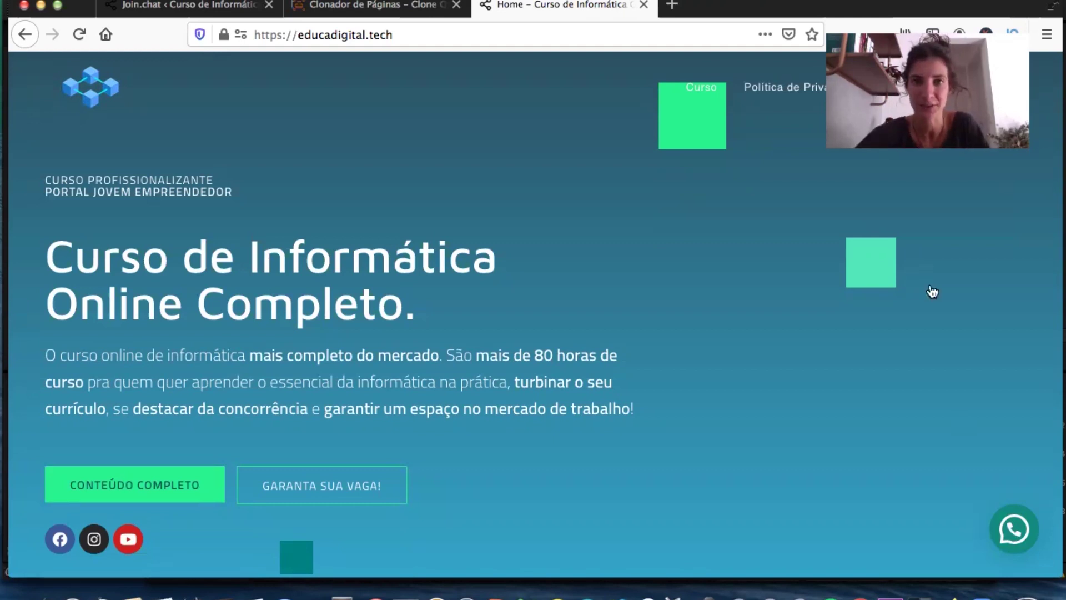
pyautogui.press('super+w')
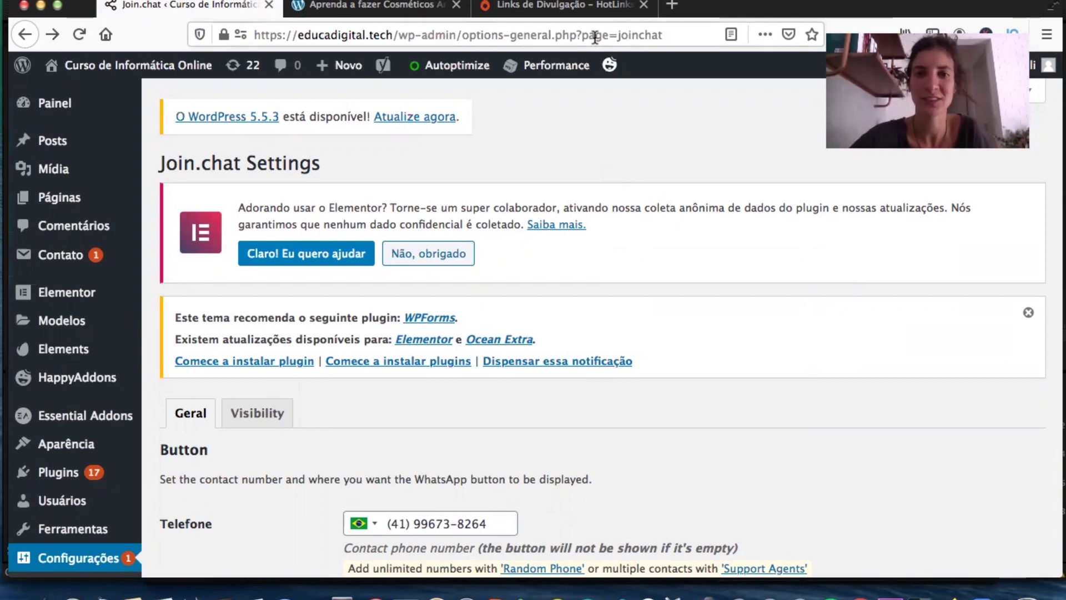
# Open the copied Hotmart affiliate HotLink in the sales page tab to set the affiliate cookie.
pyautogui.click(555, 5)
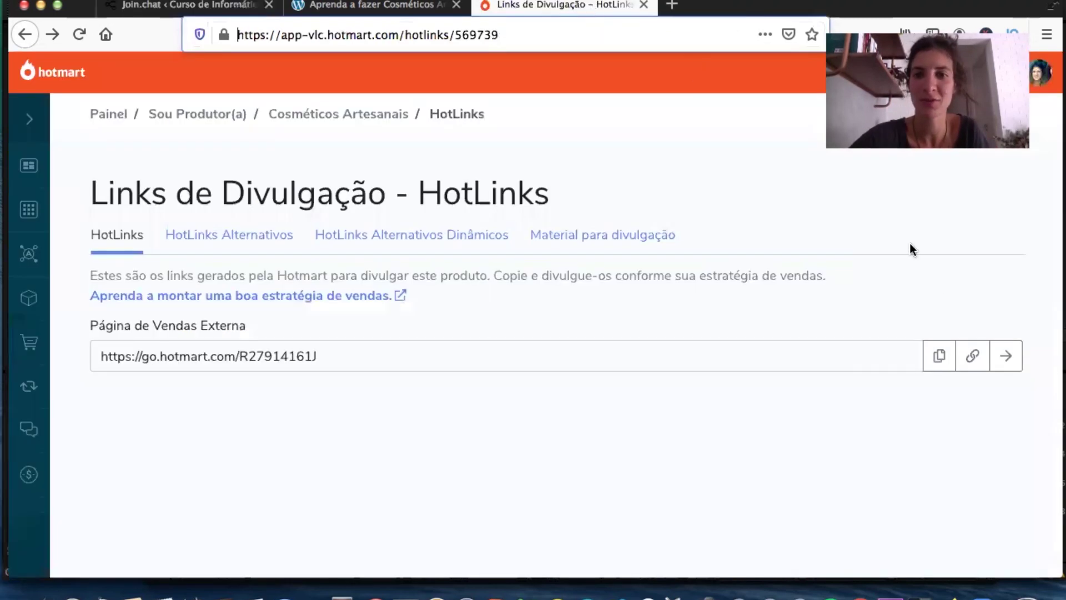
pyautogui.click(939, 358)
pyautogui.click(391, 8)
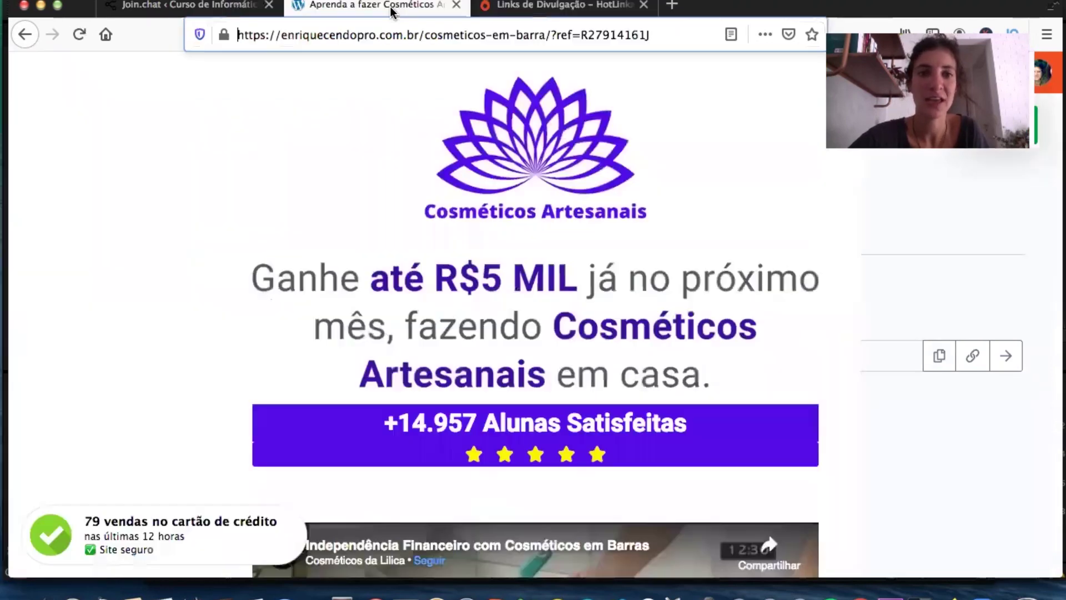
pyautogui.click(371, 27)
pyautogui.press('super+v')
pyautogui.press('Return')
# Copy the redirected sales page URL and return to the Join.chat settings tab.
pyautogui.click(237, 32)
pyautogui.moveTo(237, 32); pyautogui.dragTo(549, 37)
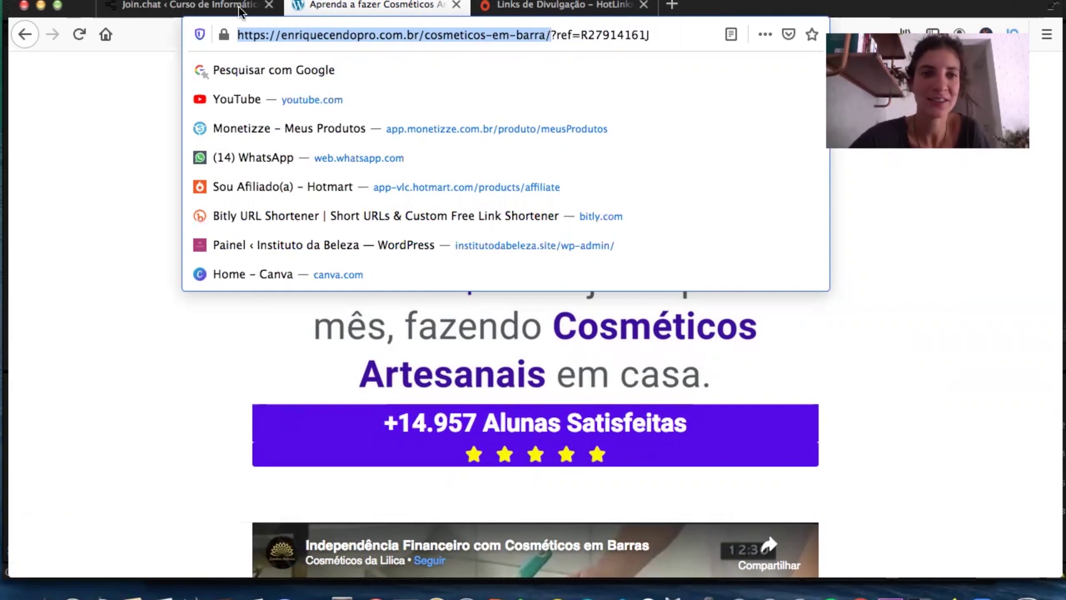
pyautogui.click(217, 7)
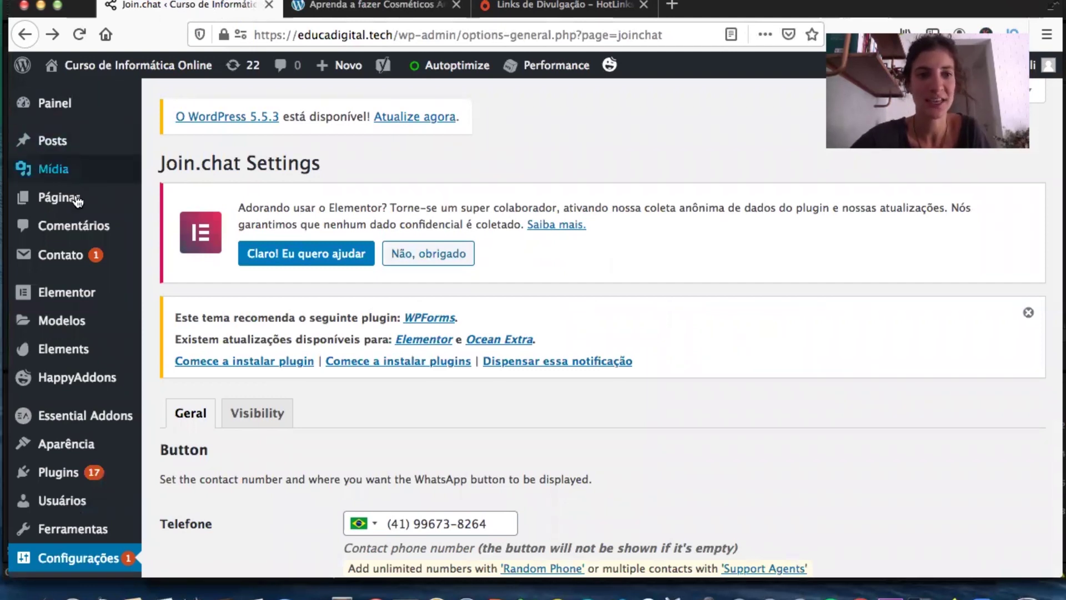
# Create a new page titled 'Curso Cosmeticos Artesanais' and scroll down to its Clonador panel.
pyautogui.moveTo(78, 202)
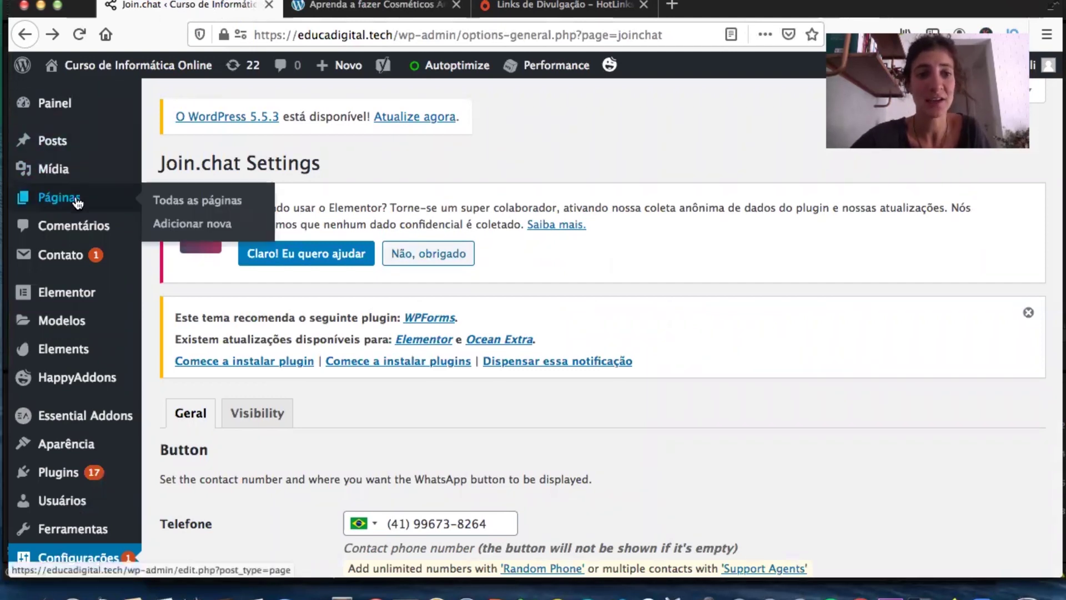
pyautogui.click(199, 226)
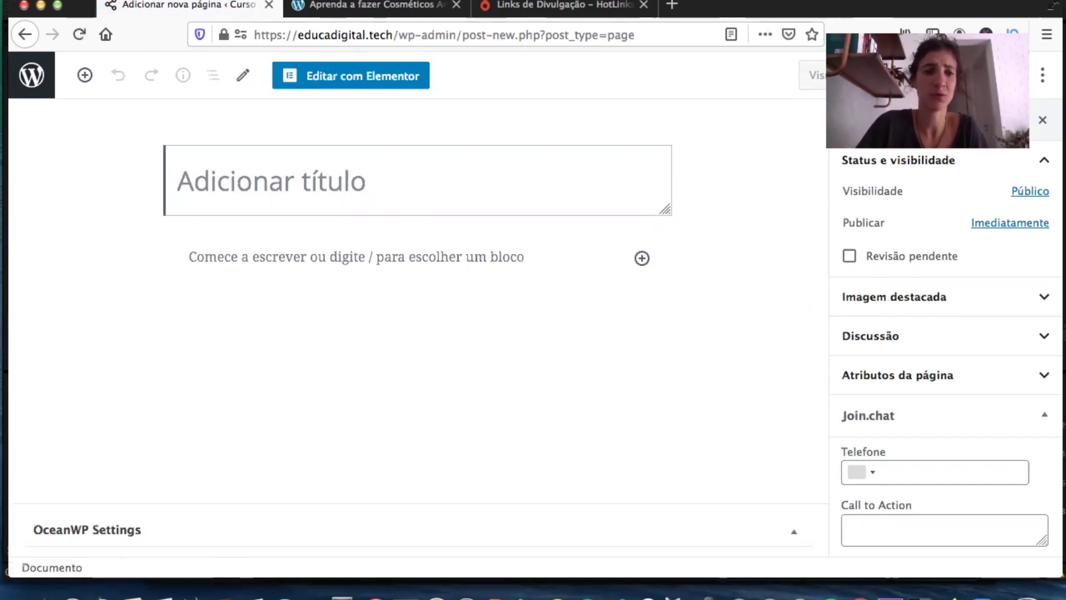
pyautogui.write('Curso Cos')
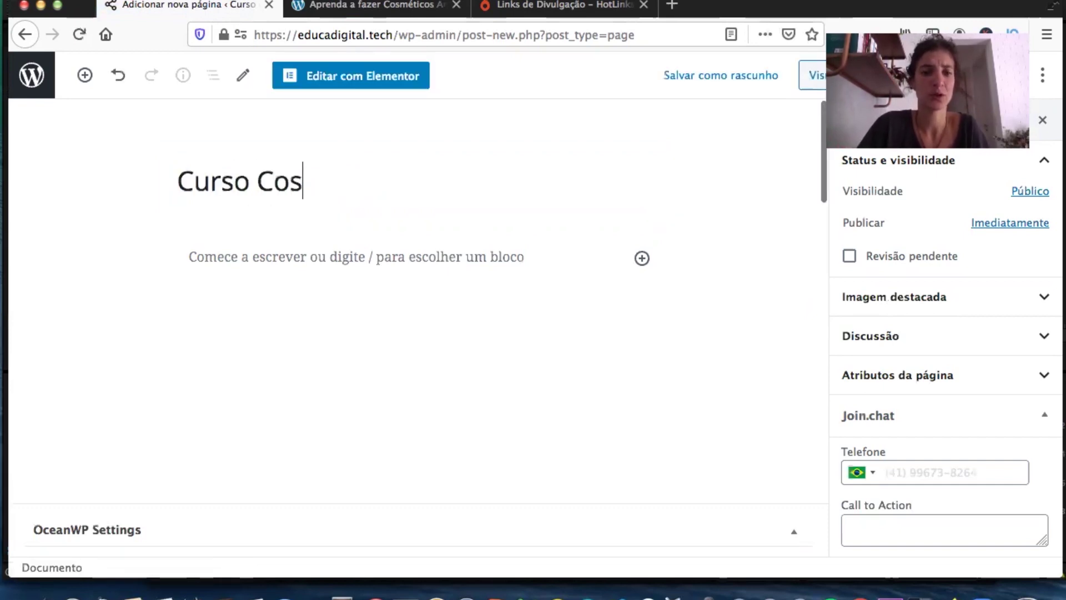
pyautogui.write('meticos Artesanais')
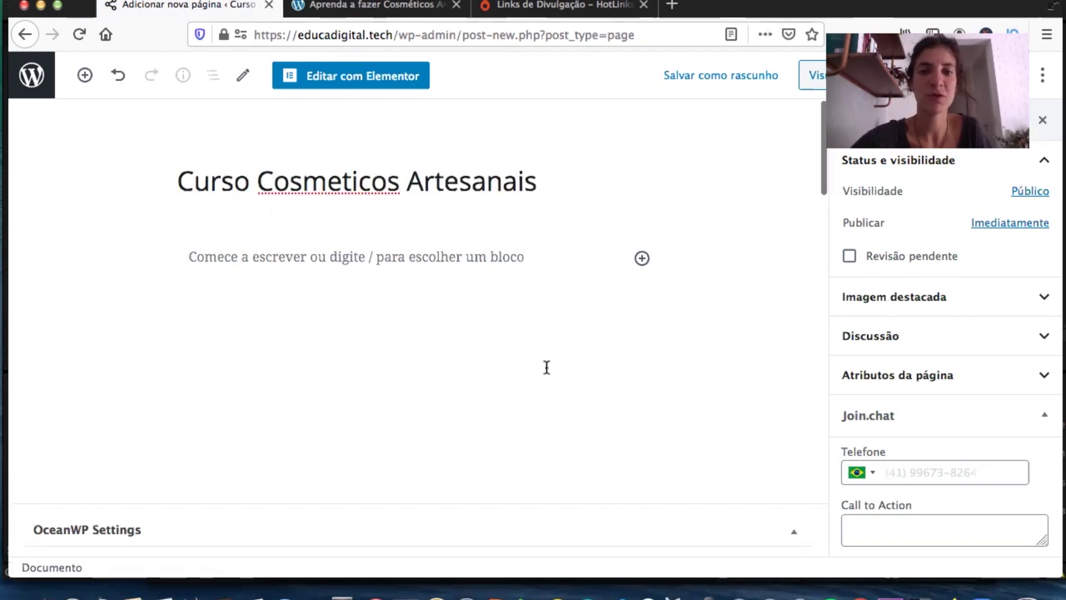
pyautogui.scroll(-7, 547, 366)
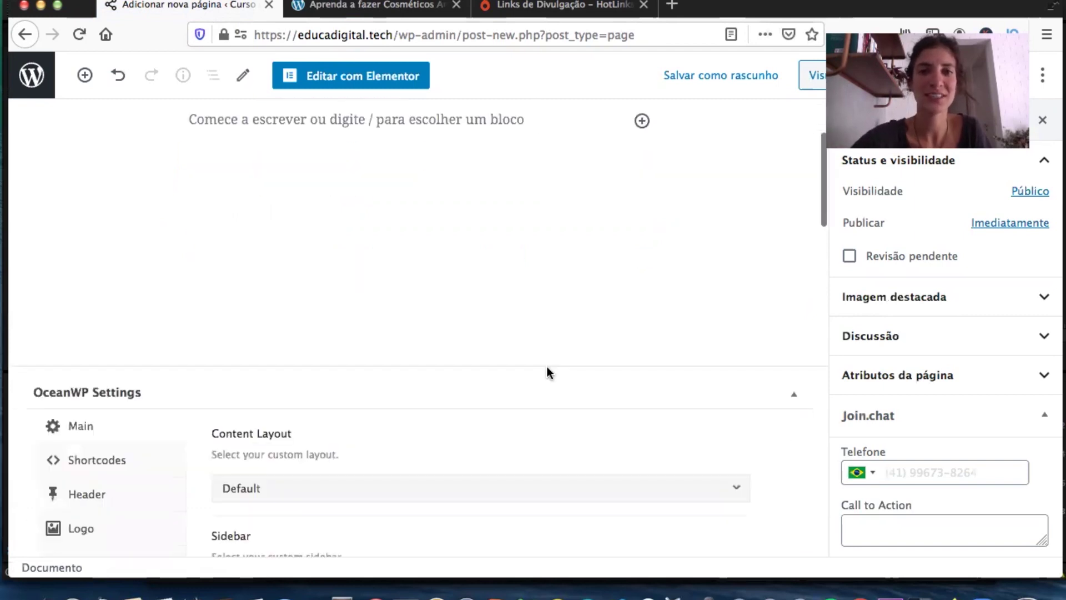
pyautogui.scroll(-12, 548, 371)
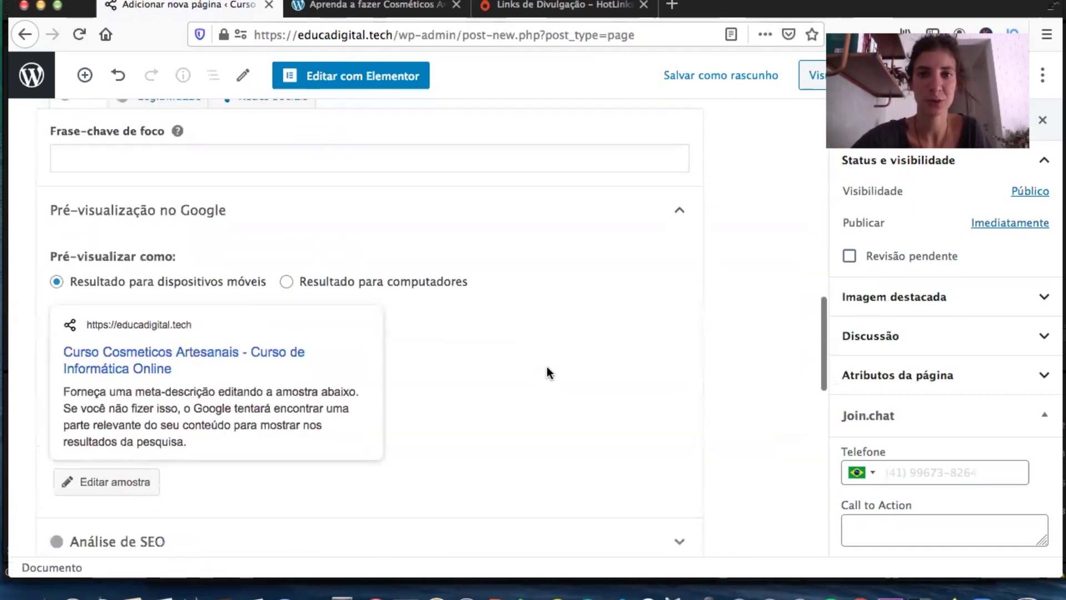
pyautogui.scroll(-5, 547, 367)
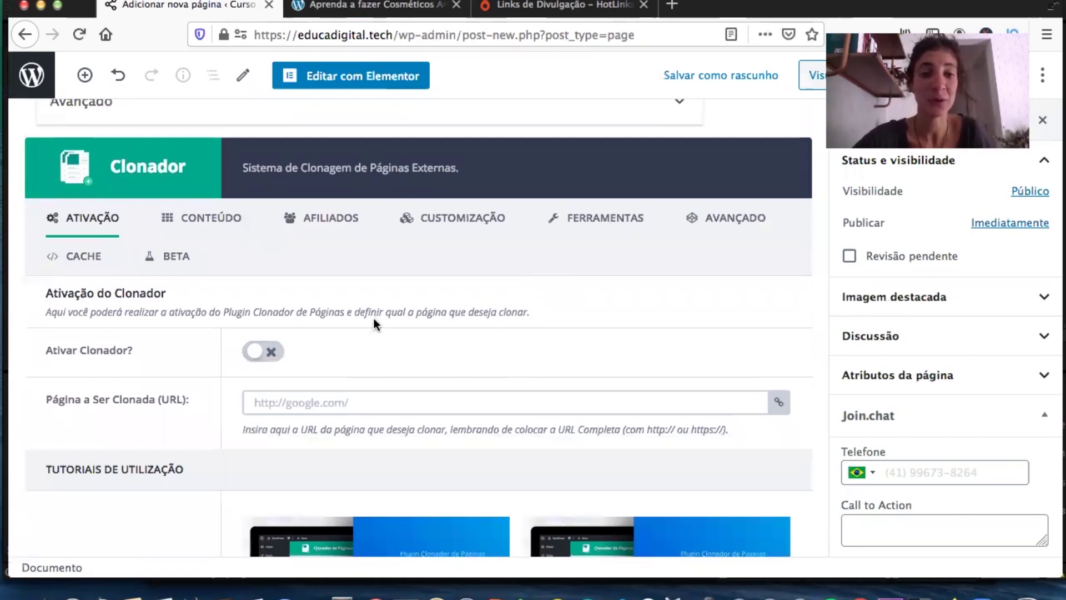
# Activate Clonador and paste the cosmetics sales page URL as the page to clone.
pyautogui.click(253, 354)
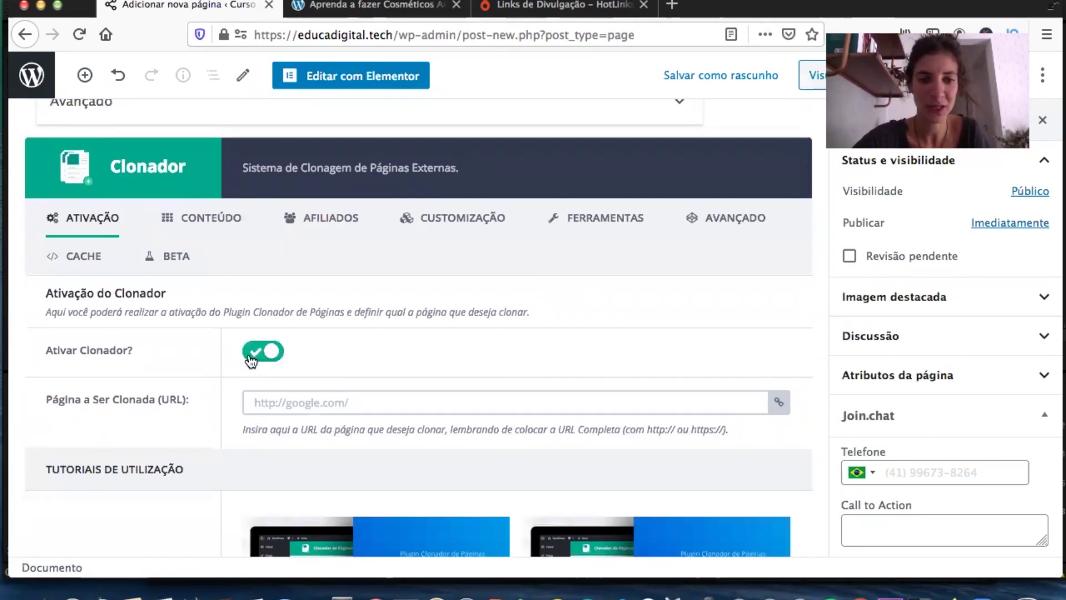
pyautogui.click(283, 397)
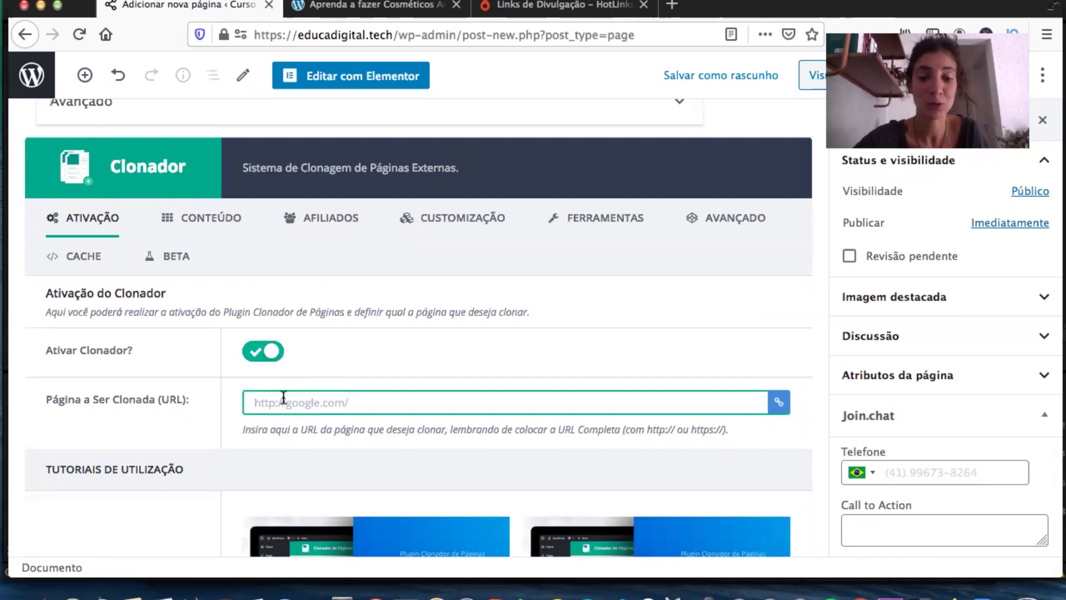
pyautogui.press('super+v')
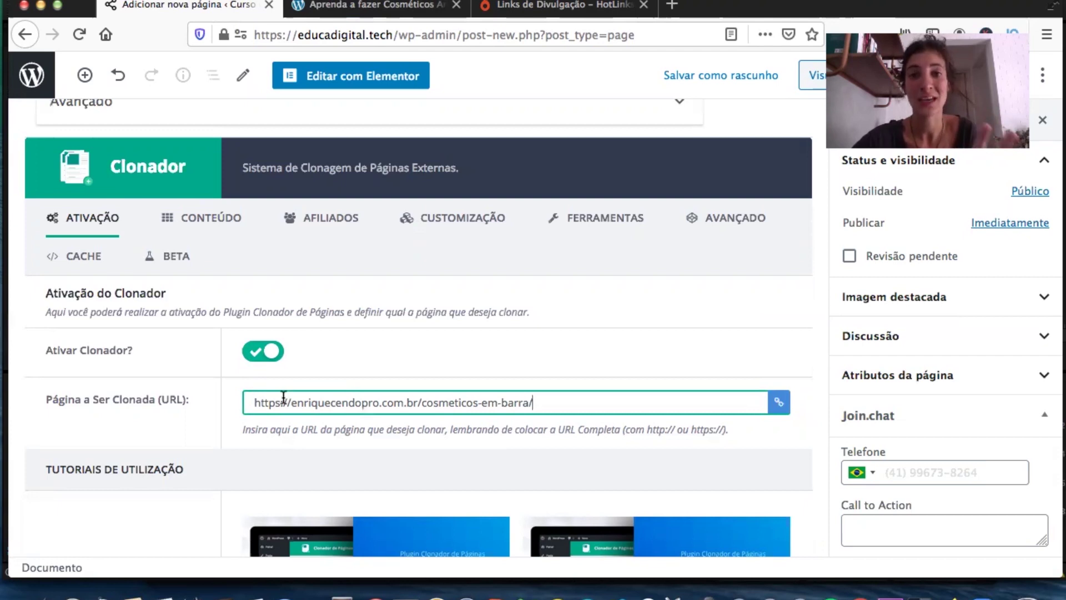
# Enable the hidden affiliate cookie under Afiliados using the Hotmart external sales page HotLink.
pyautogui.click(558, 4)
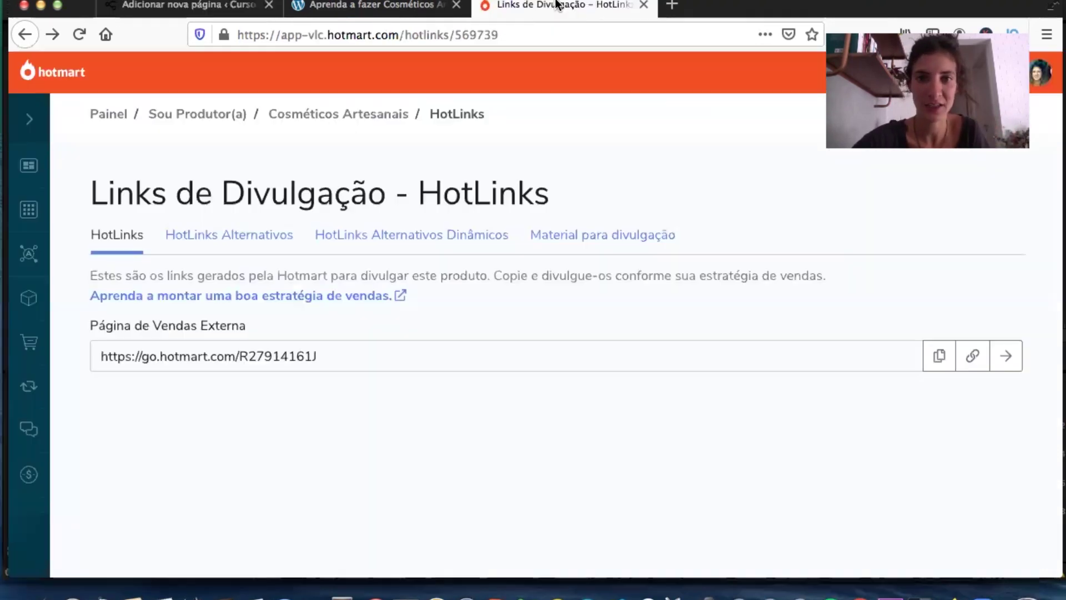
pyautogui.click(942, 364)
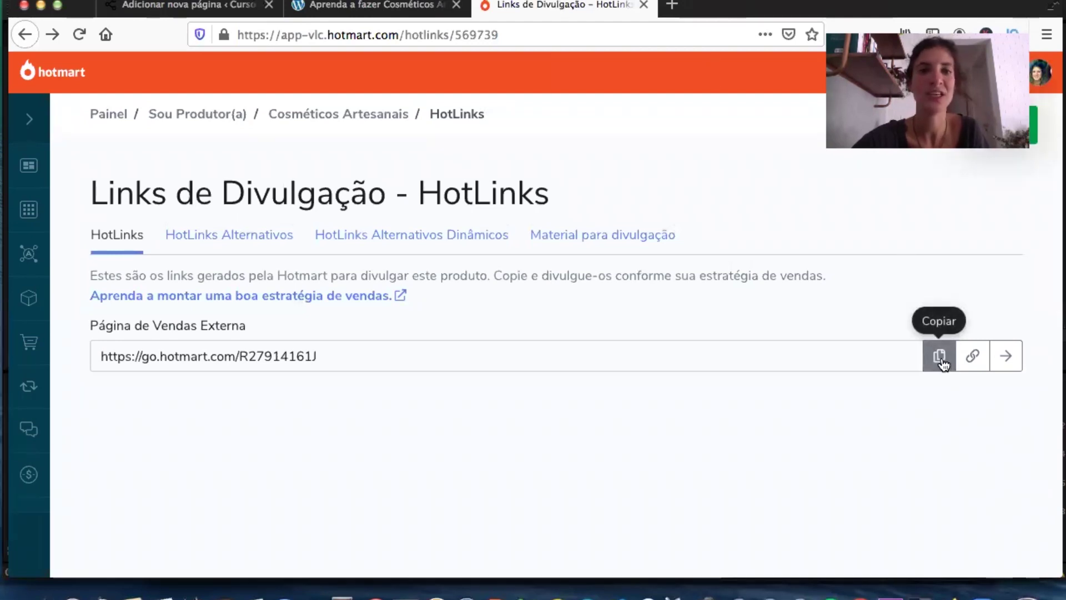
pyautogui.click(138, 10)
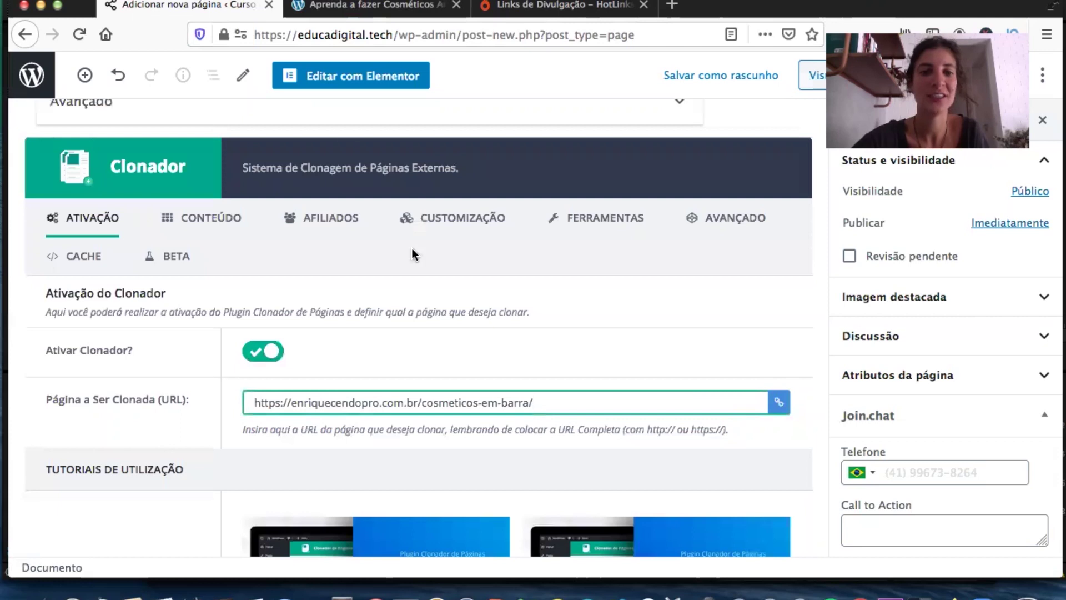
pyautogui.click(332, 219)
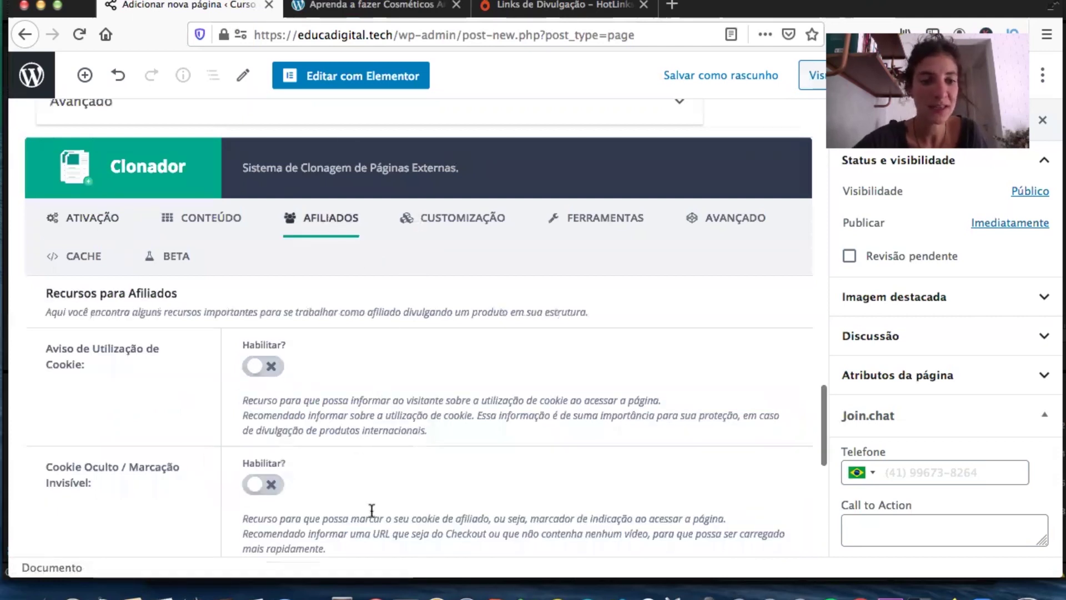
pyautogui.click(259, 490)
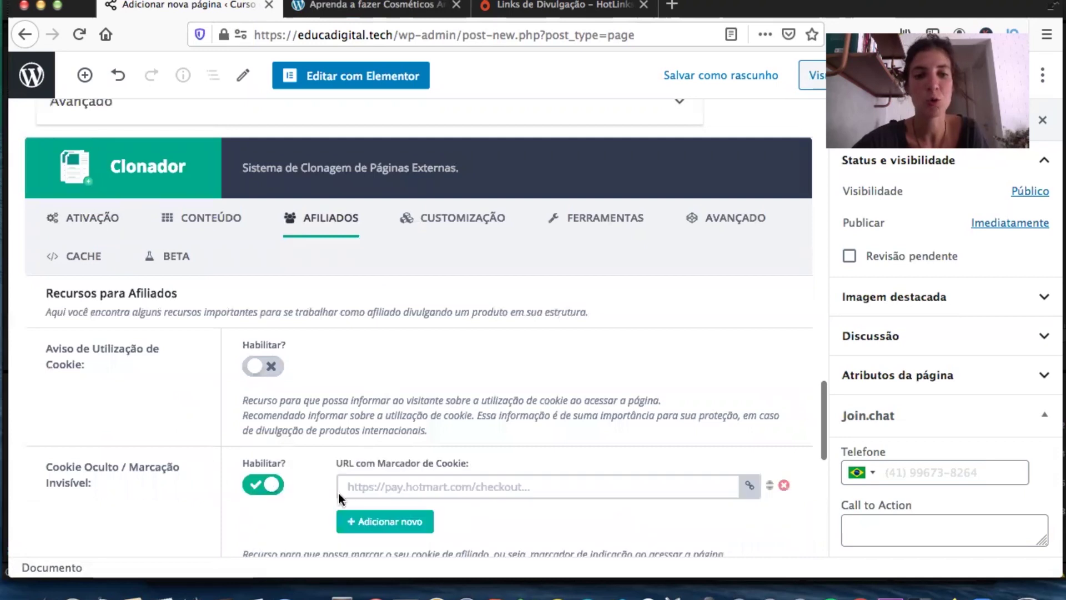
pyautogui.click(393, 486)
pyautogui.press('super+v')
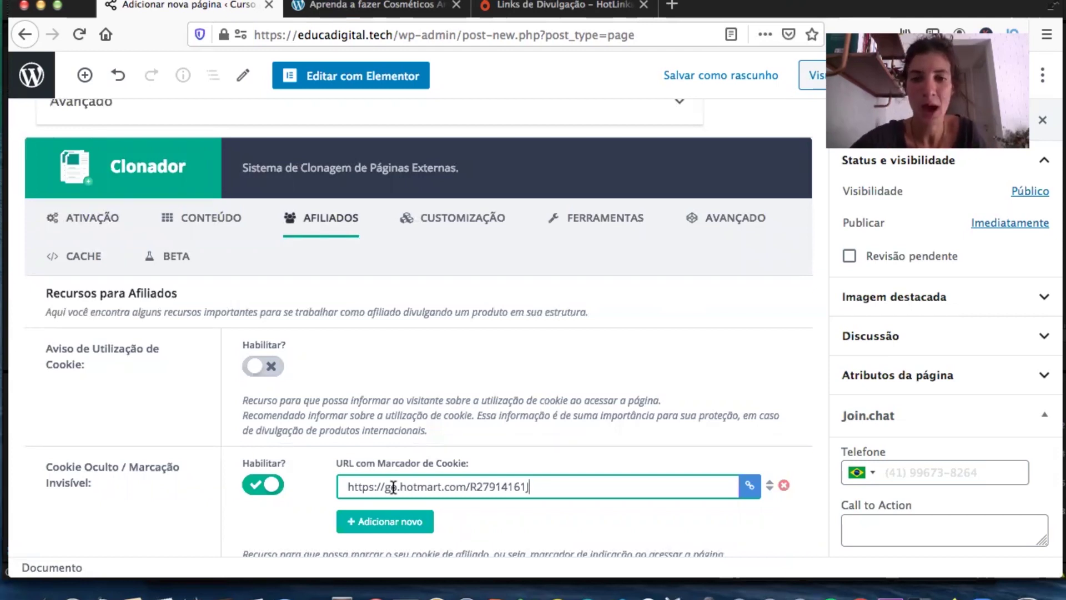
# Under Ferramentas, turn on the WhatsApp contact button and fill in the saved phone number.
pyautogui.click(593, 232)
pyautogui.click(258, 436)
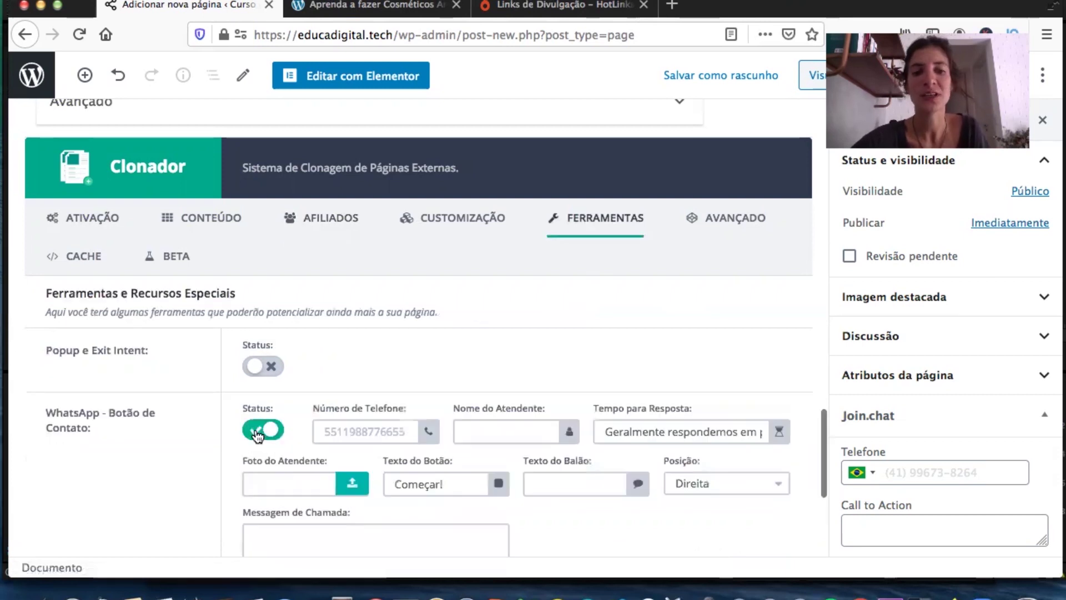
pyautogui.click(346, 428)
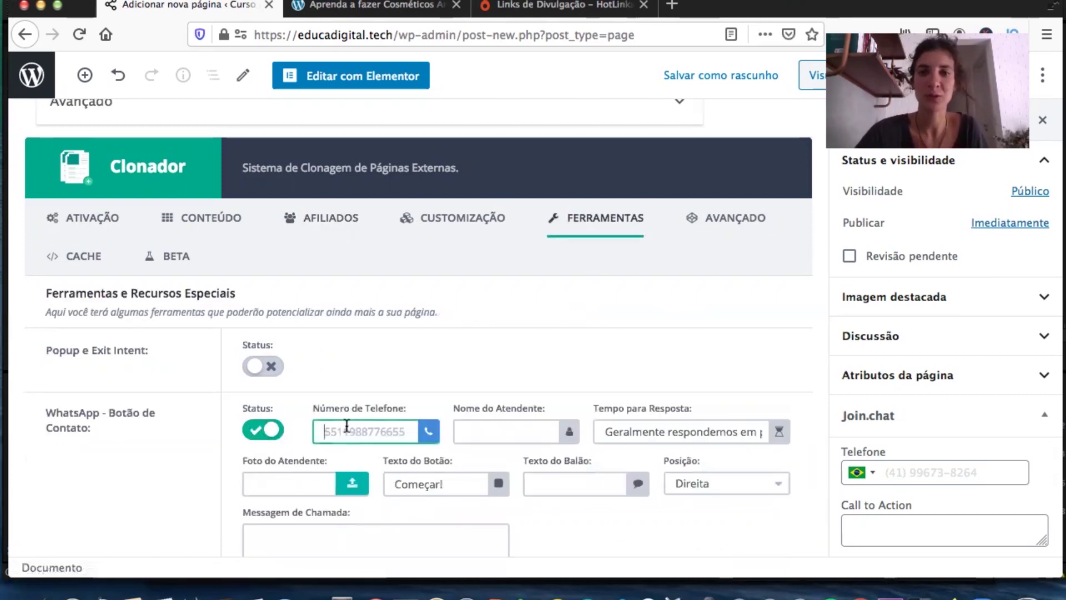
pyautogui.write('41')
pyautogui.click(378, 450)
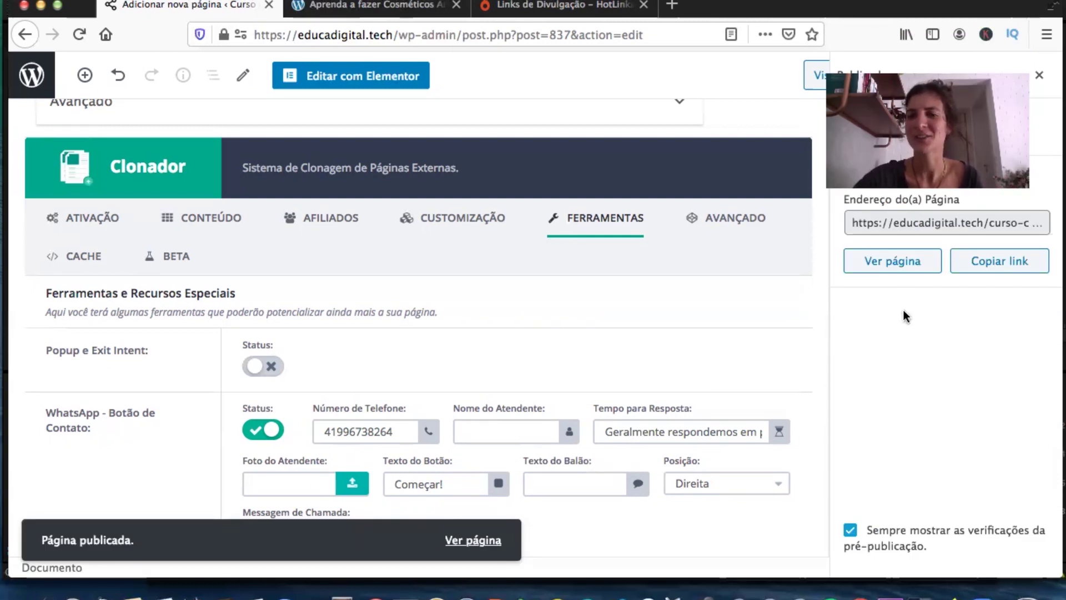
# View the published page and open its WhatsApp chat box to test it.
pyautogui.click(897, 266)
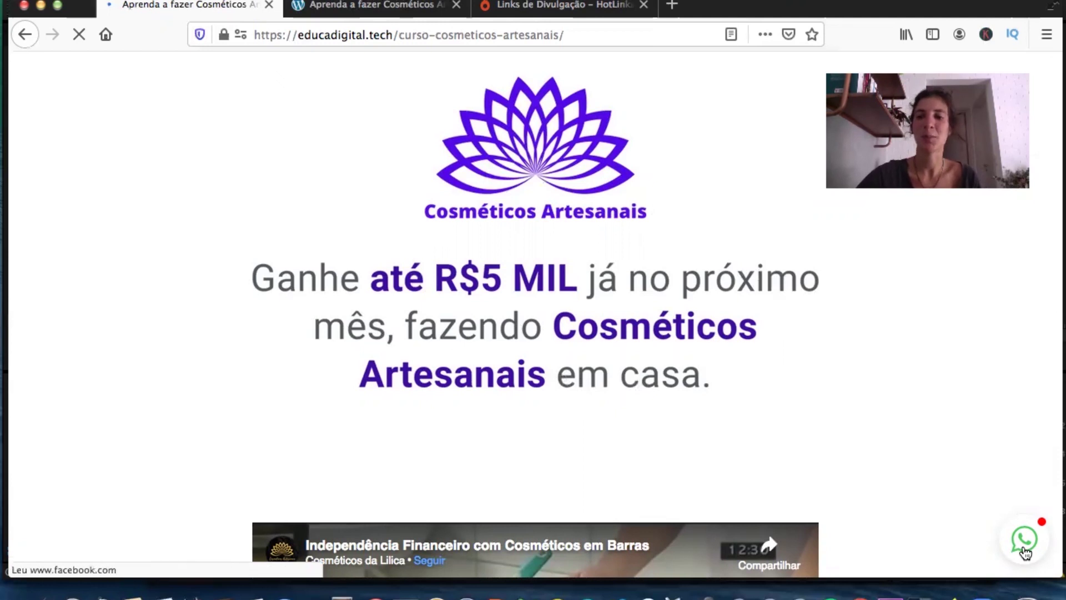
pyautogui.click(1025, 551)
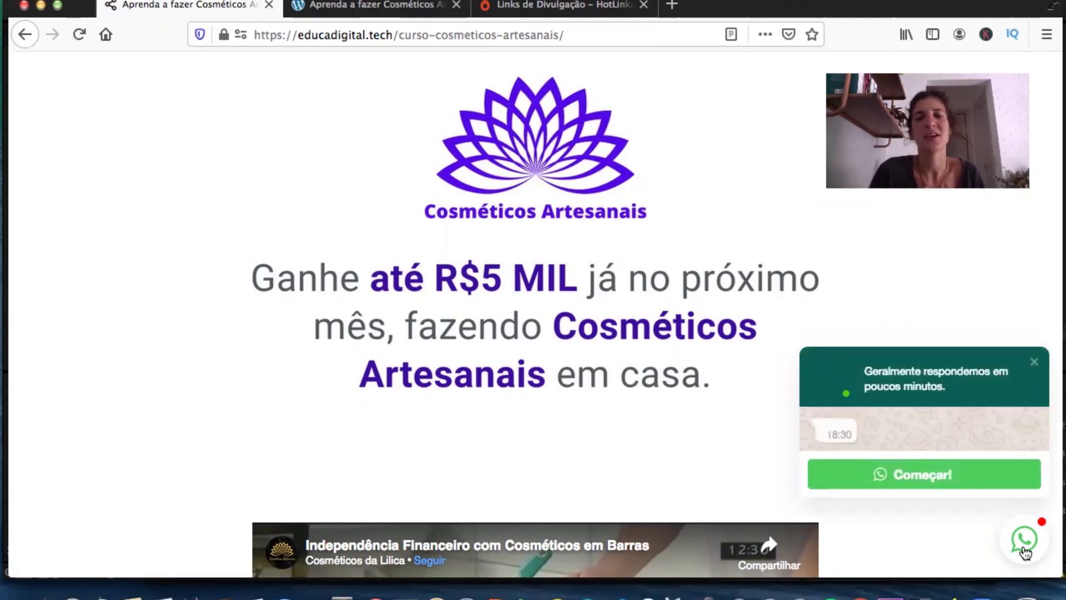